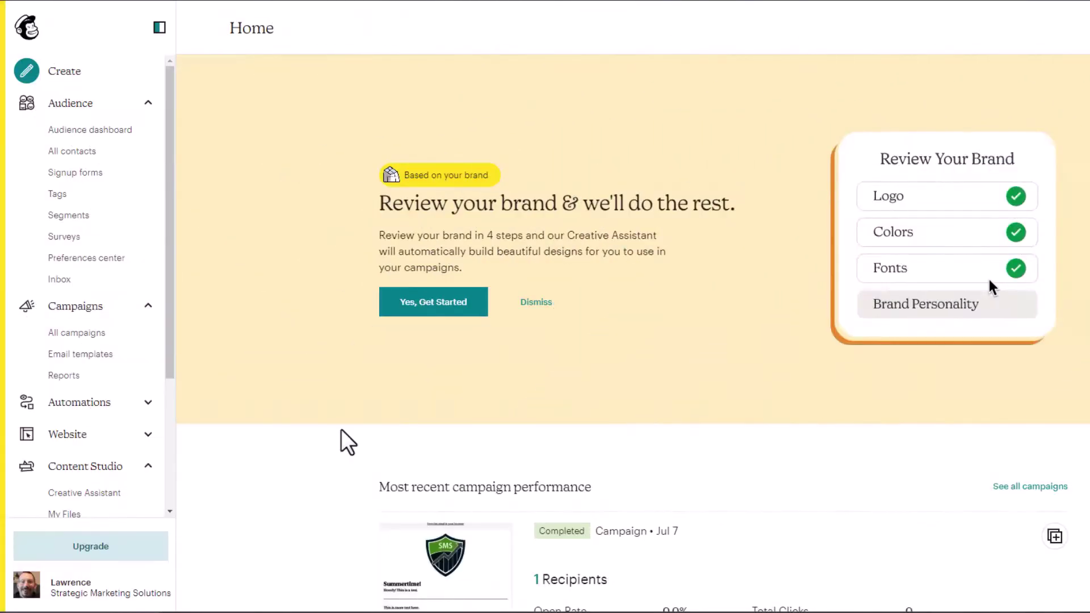
Open the Untitled draft campaign from the All campaigns list
scroll(304, 478, down, 5)
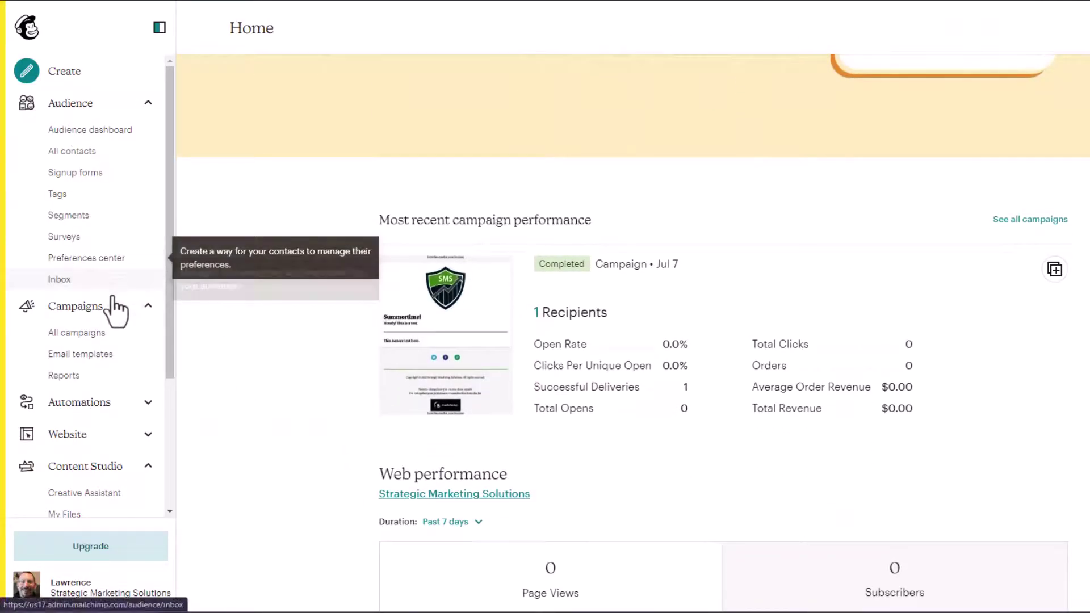
click(151, 337)
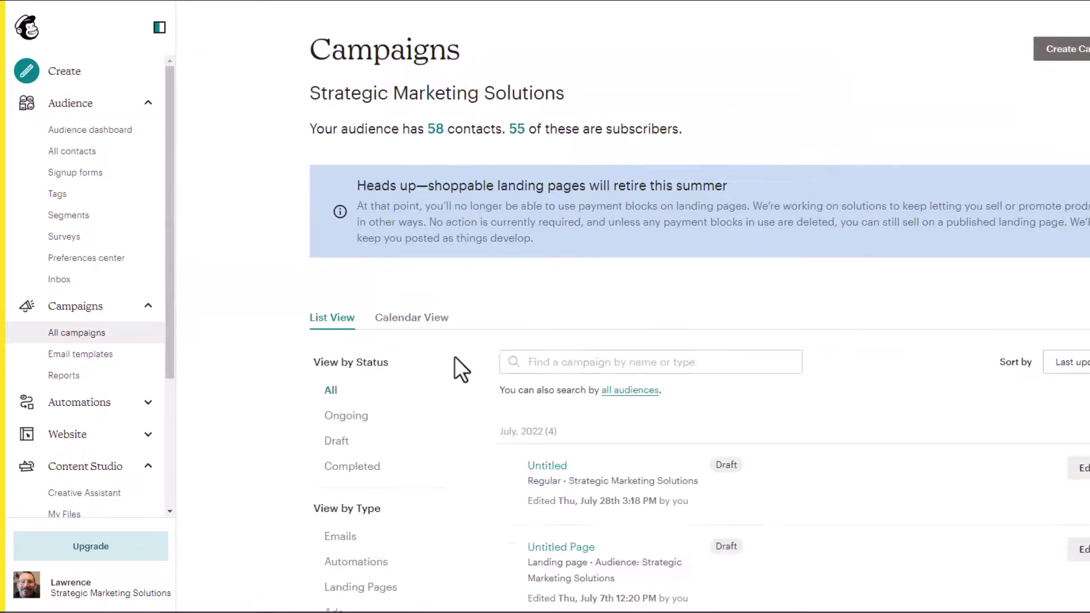
scroll(789, 341, down, 1)
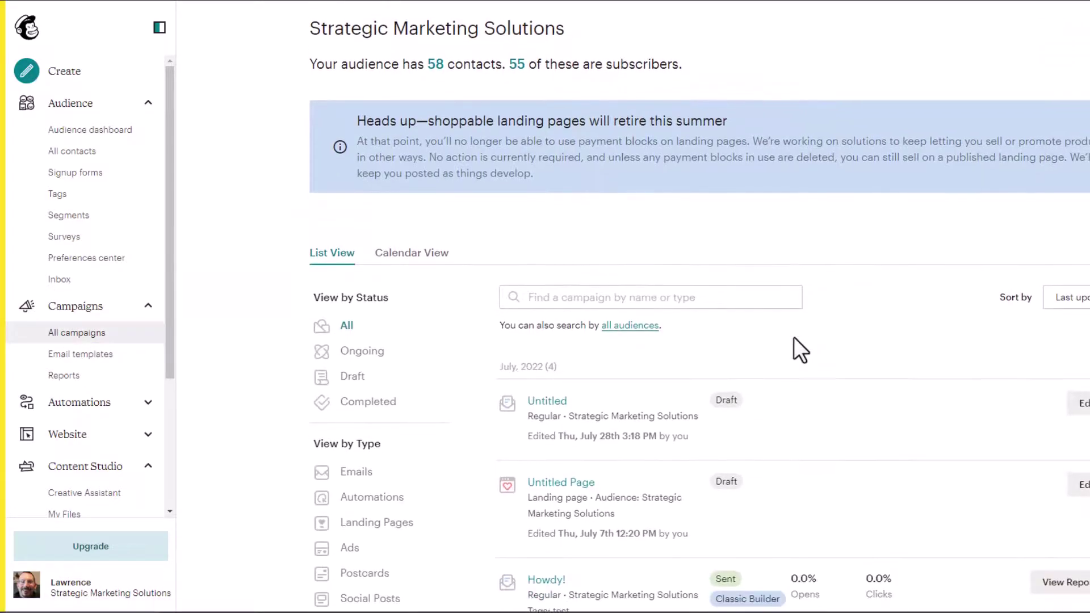
click(544, 400)
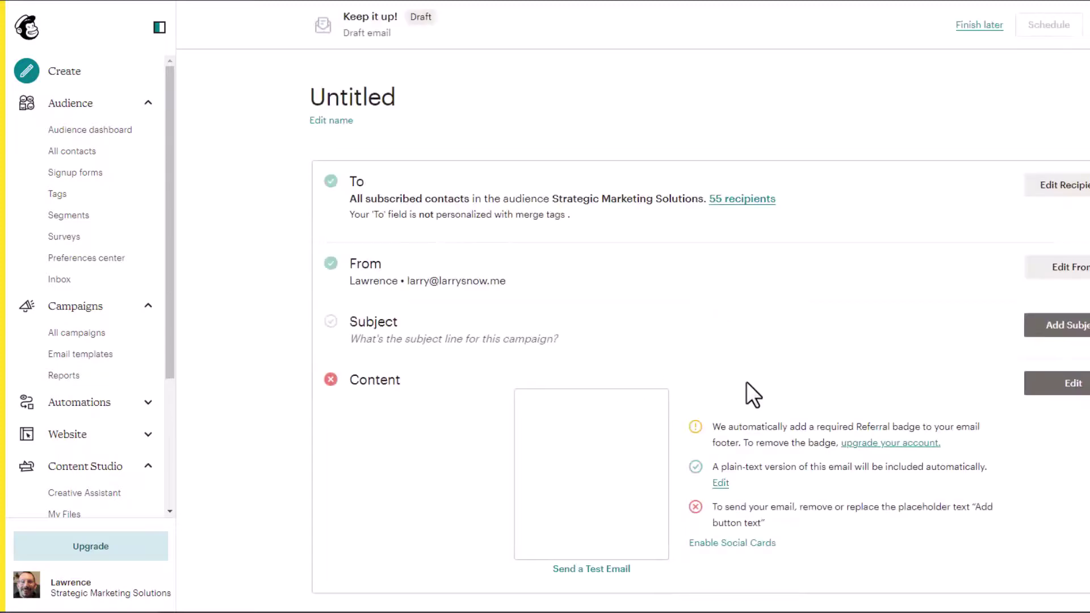
scroll(759, 383, down, 1)
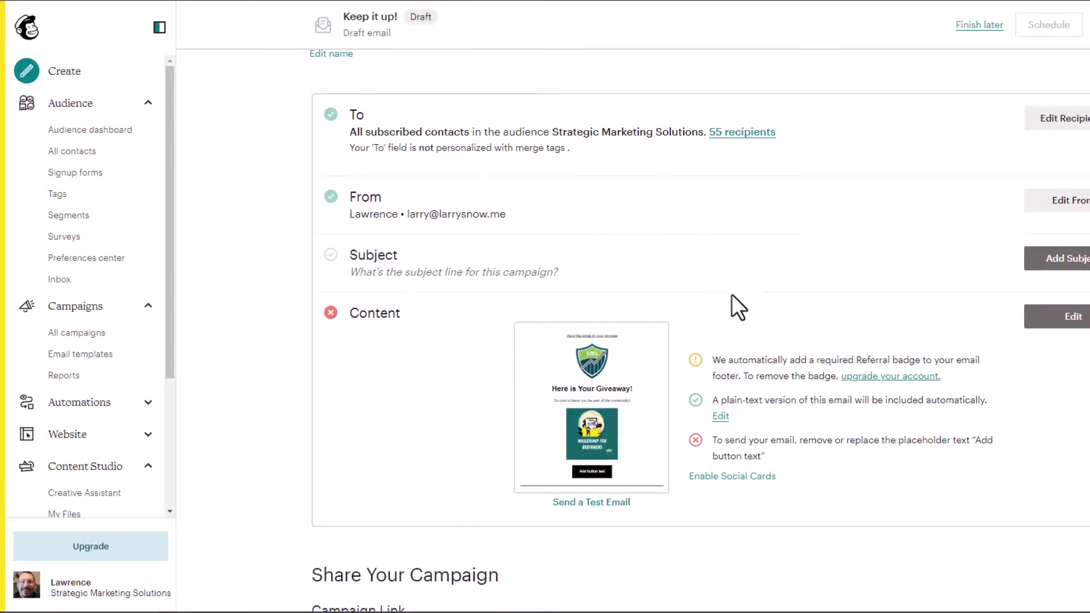
mouse_move(556, 364)
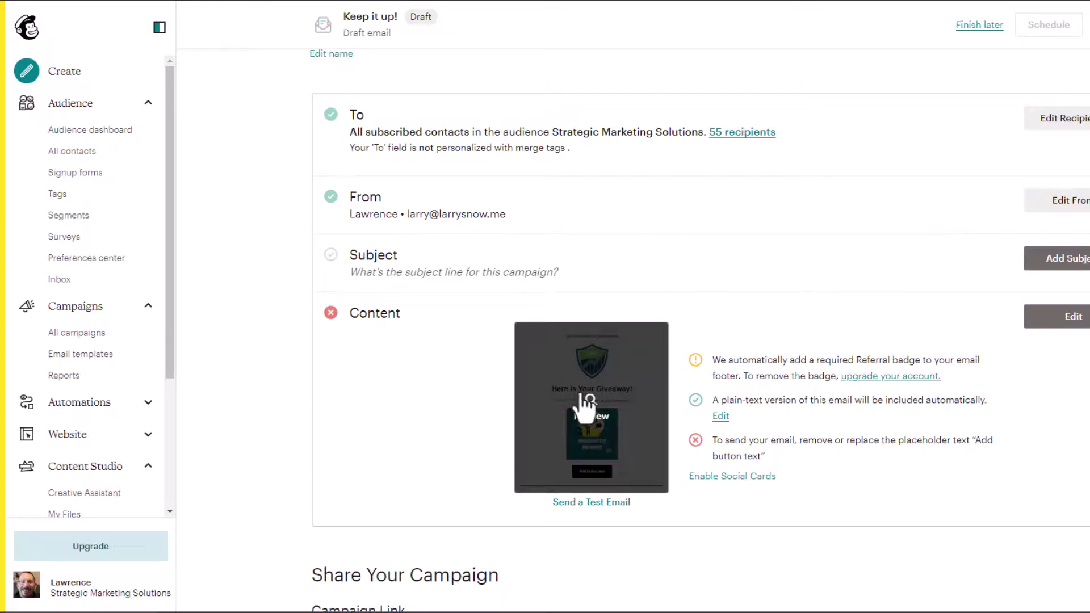
Edit the giveaway email's content and delete the social media icons block
click(1065, 319)
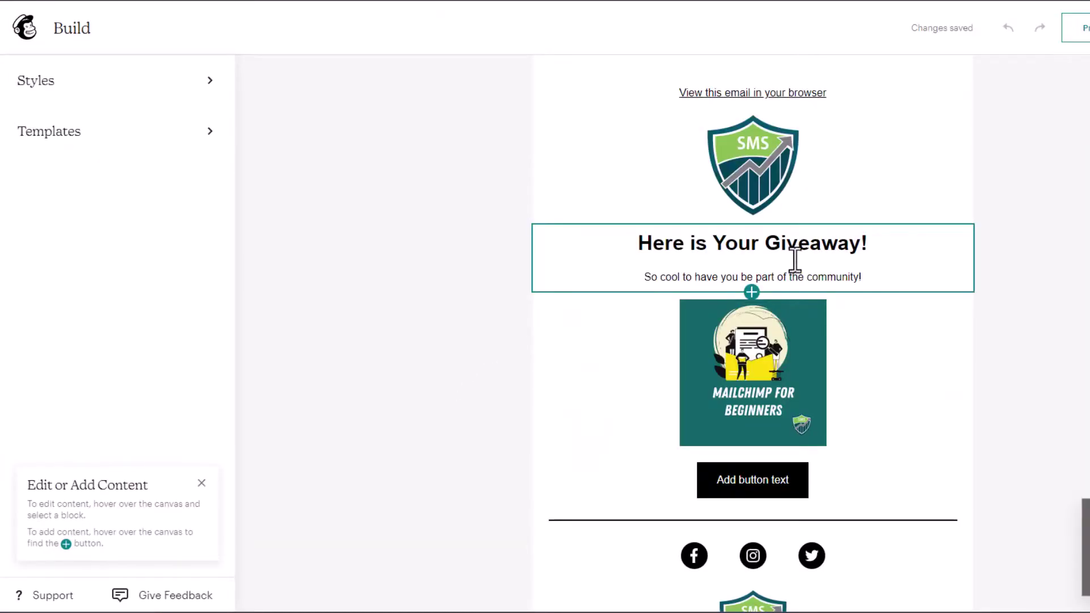
scroll(870, 305, down, 1)
click(874, 488)
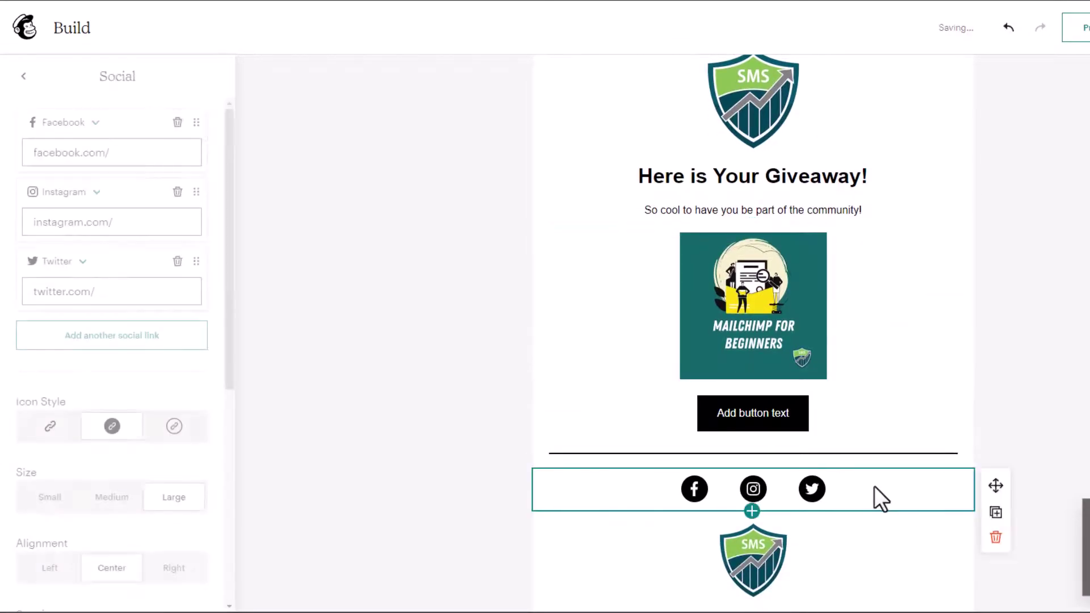
click(995, 537)
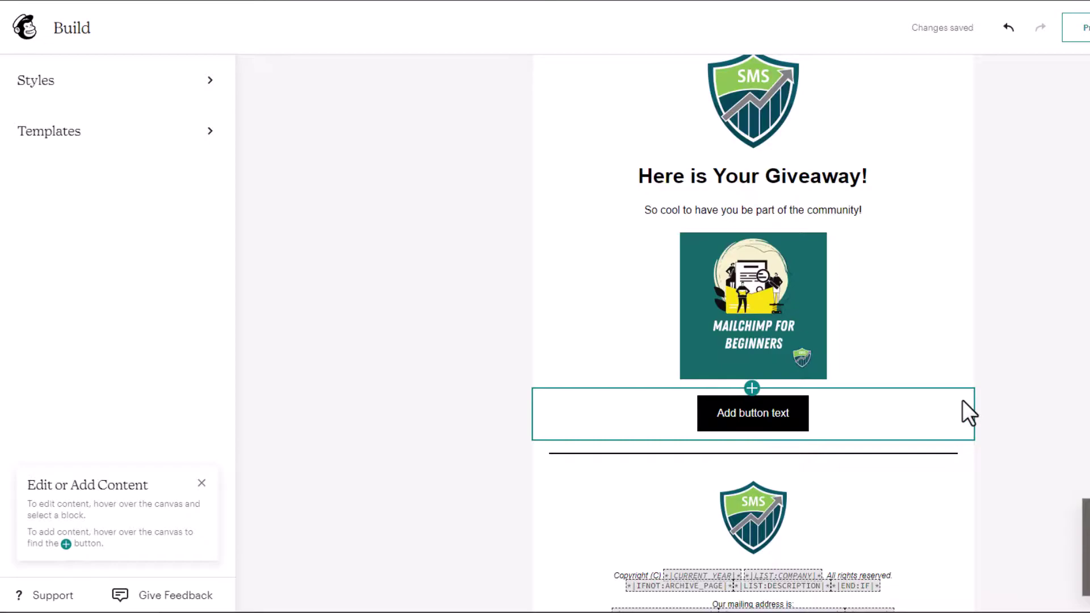
scroll(993, 331, down, 1)
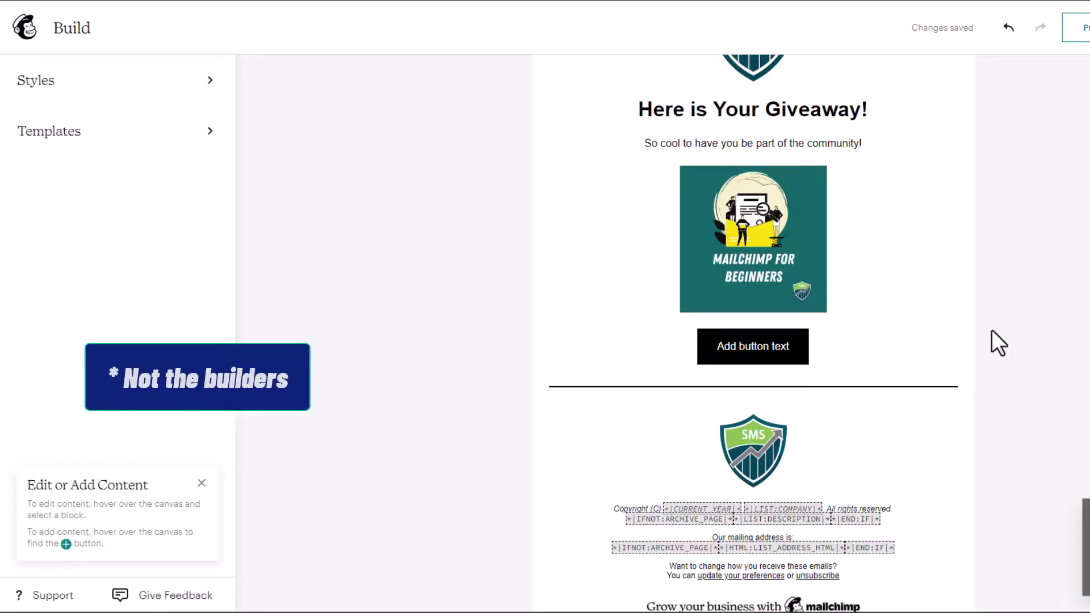
Replace the button's 'Add button text' label with 'Download Now'
click(749, 347)
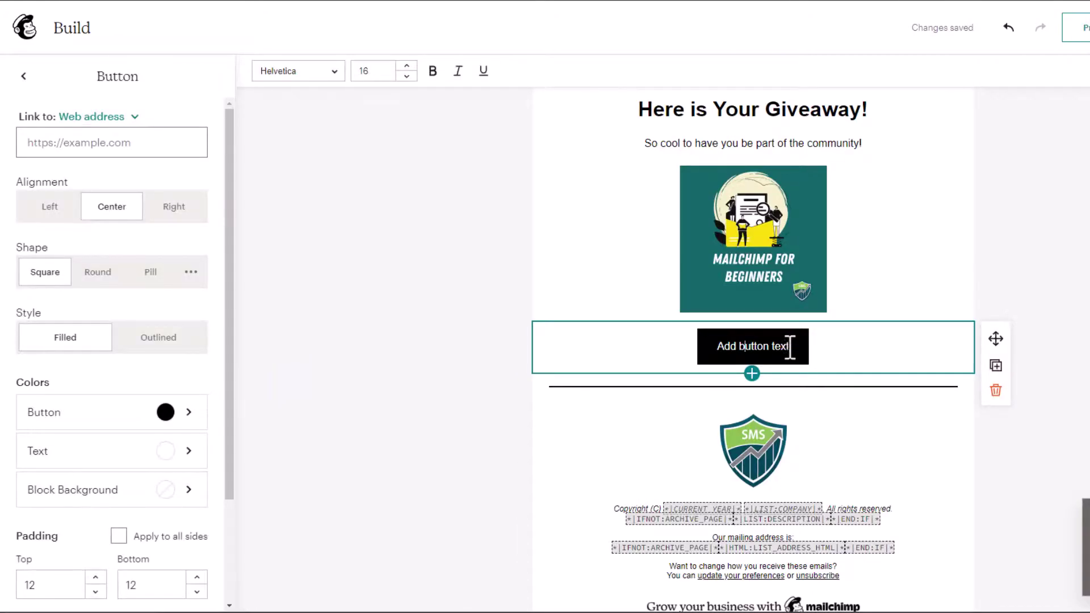
drag(789, 347, 712, 347)
text(Download Now)
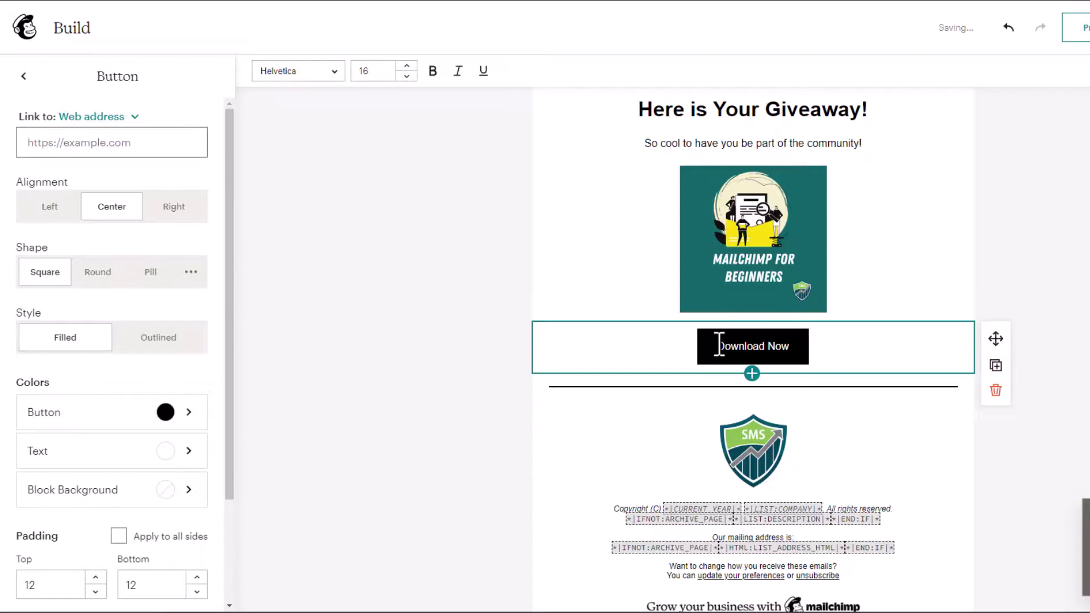
drag(719, 346, 803, 344)
scroll(202, 358, down, 1)
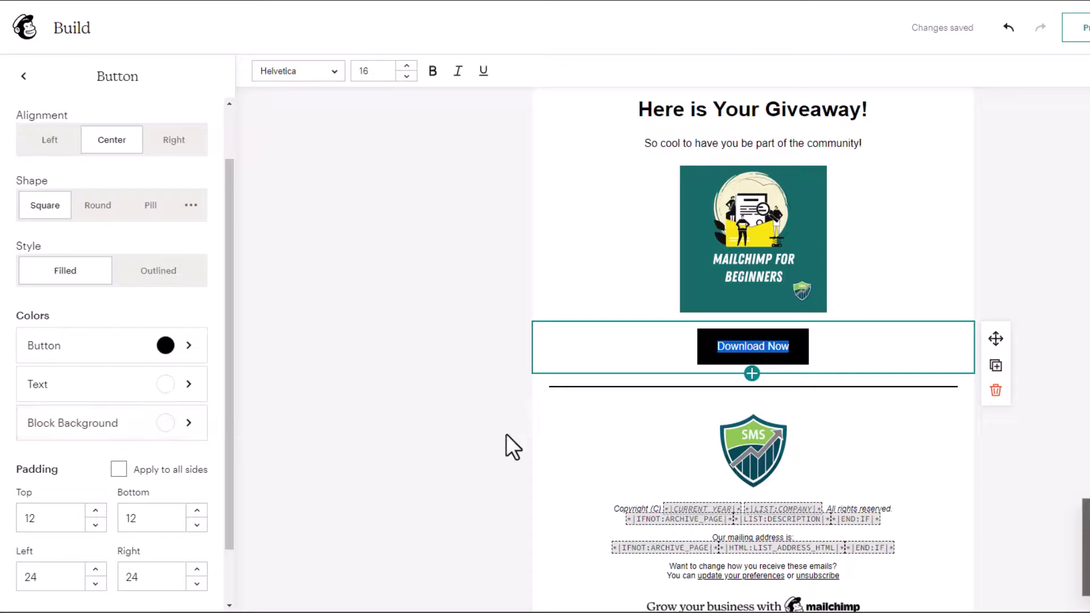
click(594, 348)
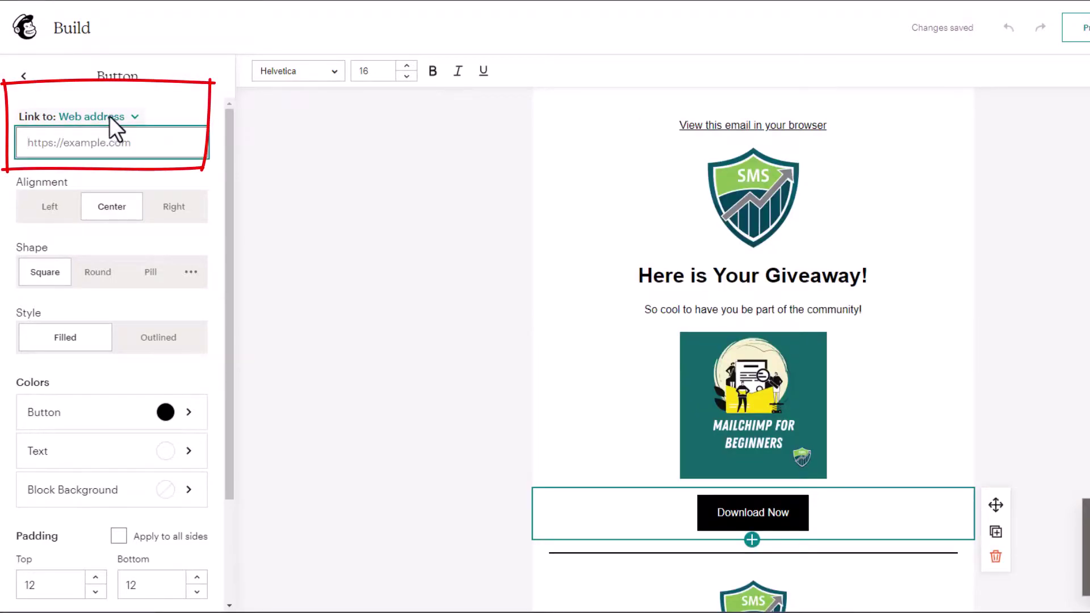
Set the button's Link to option to File, noting the 10MB limit, and browse Content Studio
click(99, 116)
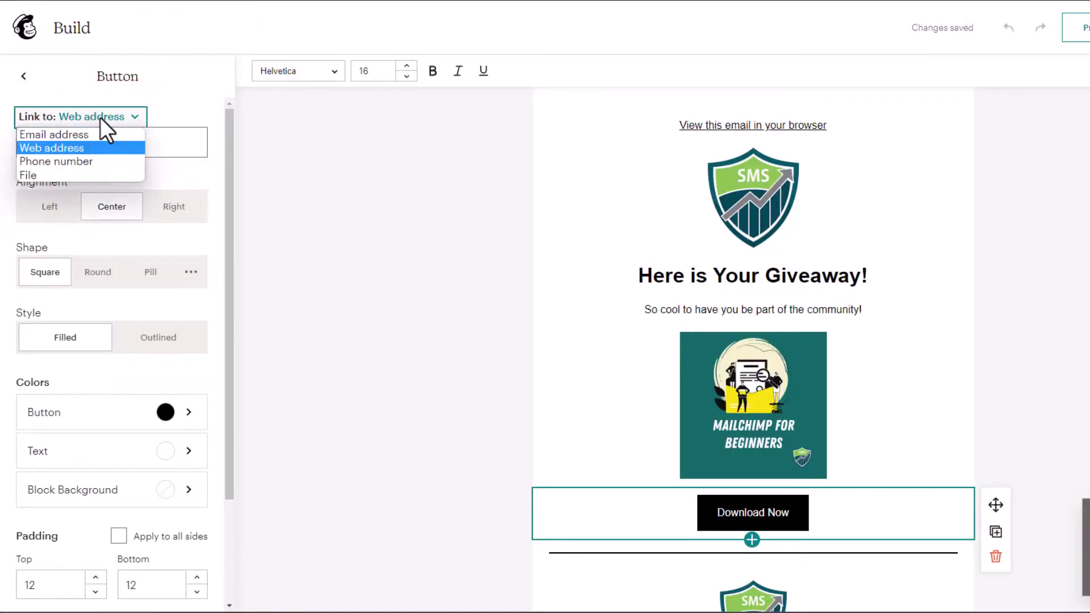
click(78, 196)
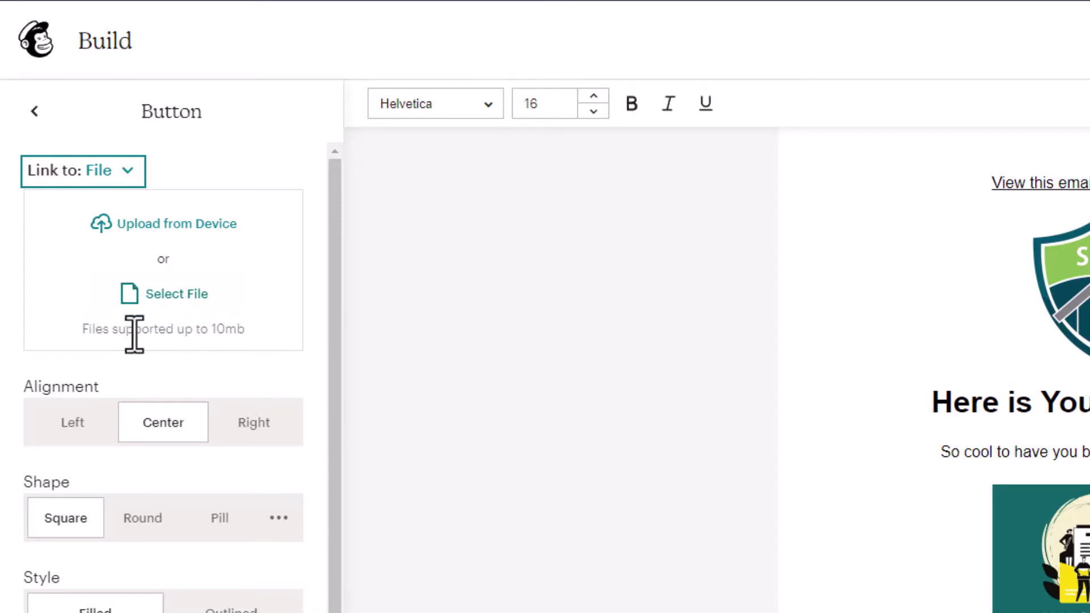
drag(113, 330, 245, 332)
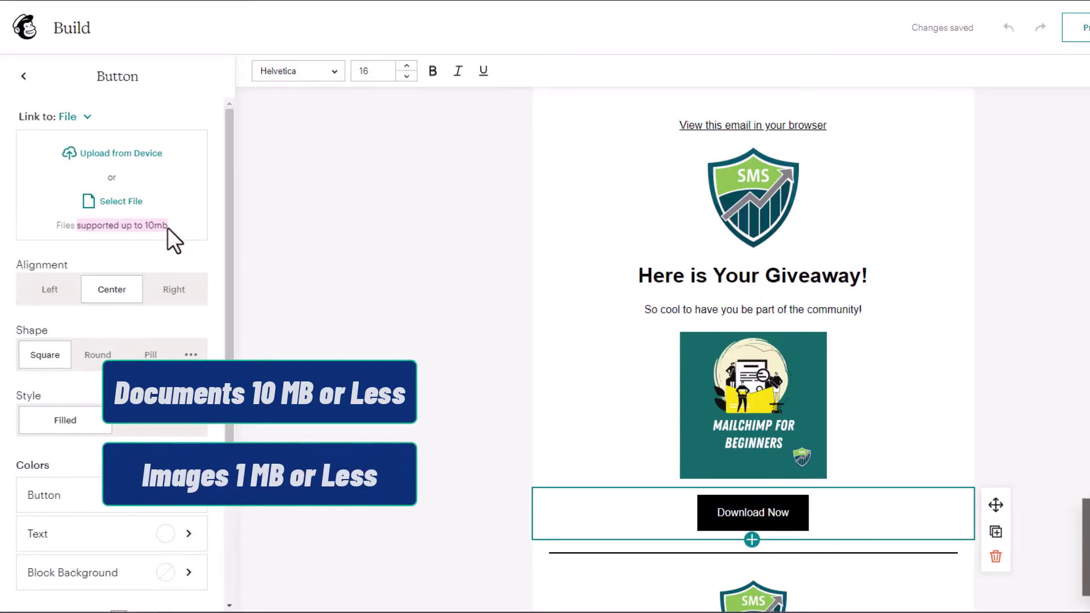
click(113, 205)
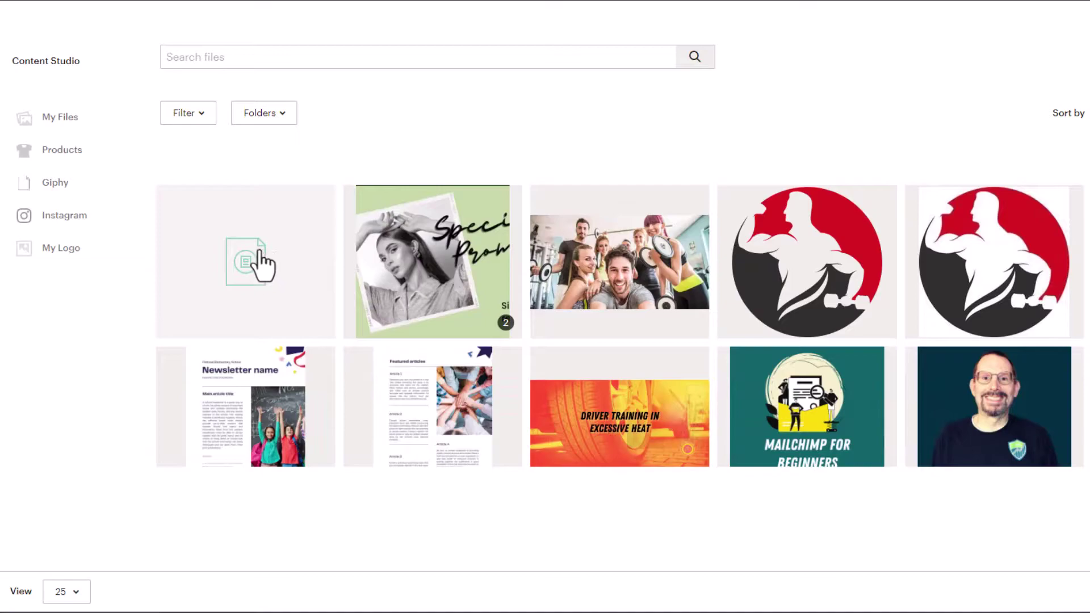
Pick Mailchimp-for-beginners-workbook.pdf in Content Studio and switch the library to list view
click(239, 206)
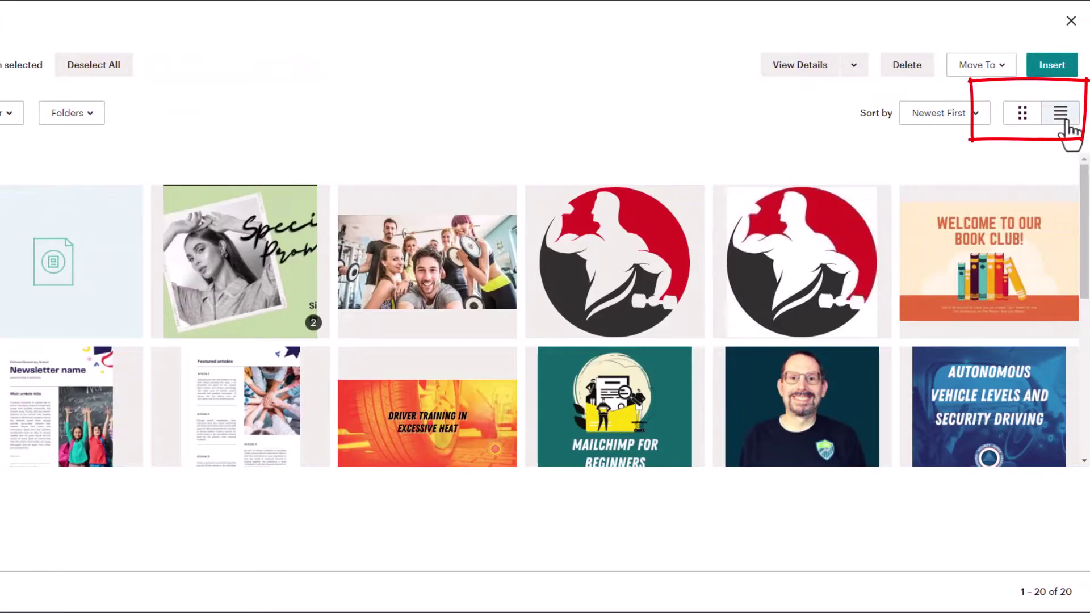
click(1064, 122)
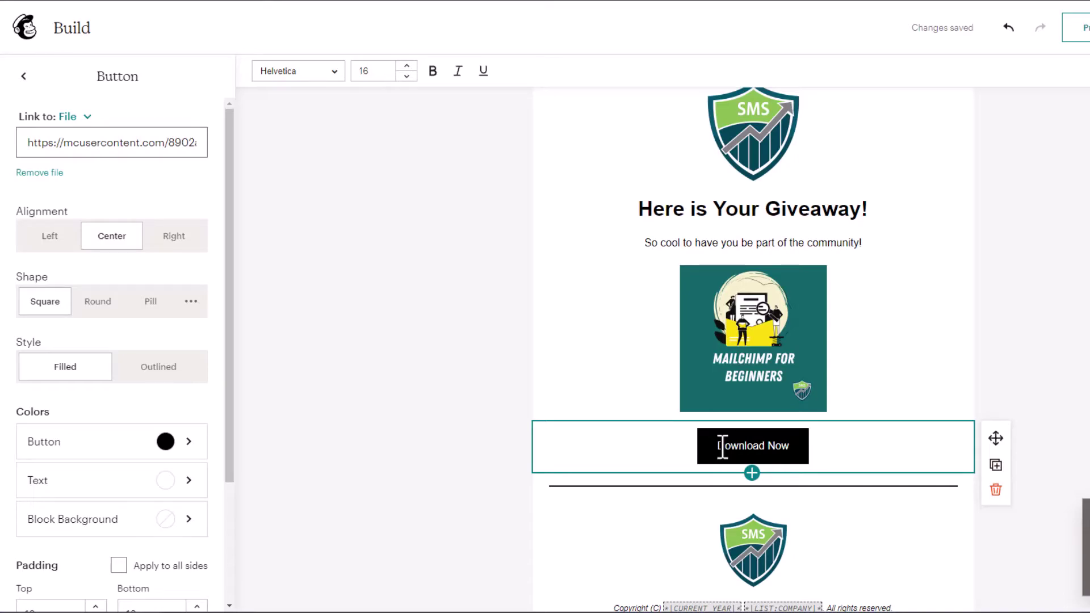
Link the MAILCHIMP FOR BEGINNERS image block to the first Content Studio file
click(987, 379)
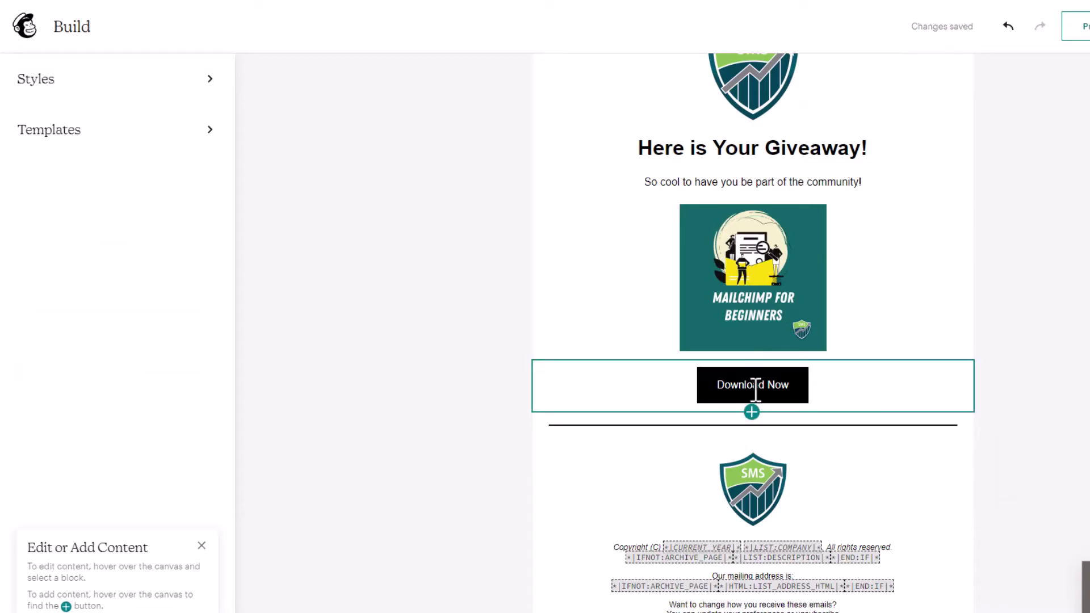
click(706, 240)
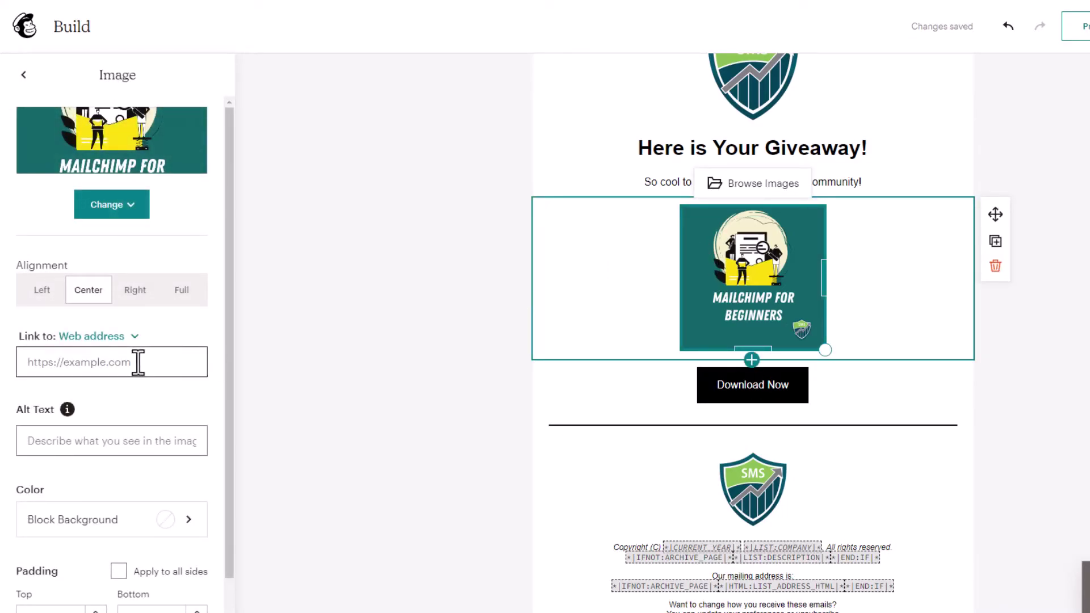
click(91, 336)
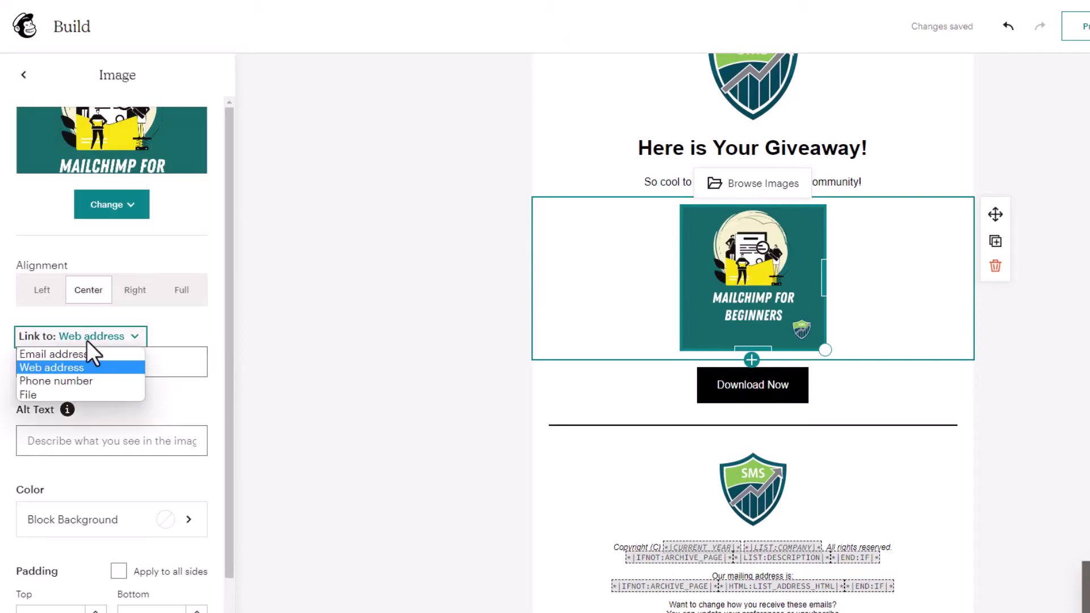
click(45, 393)
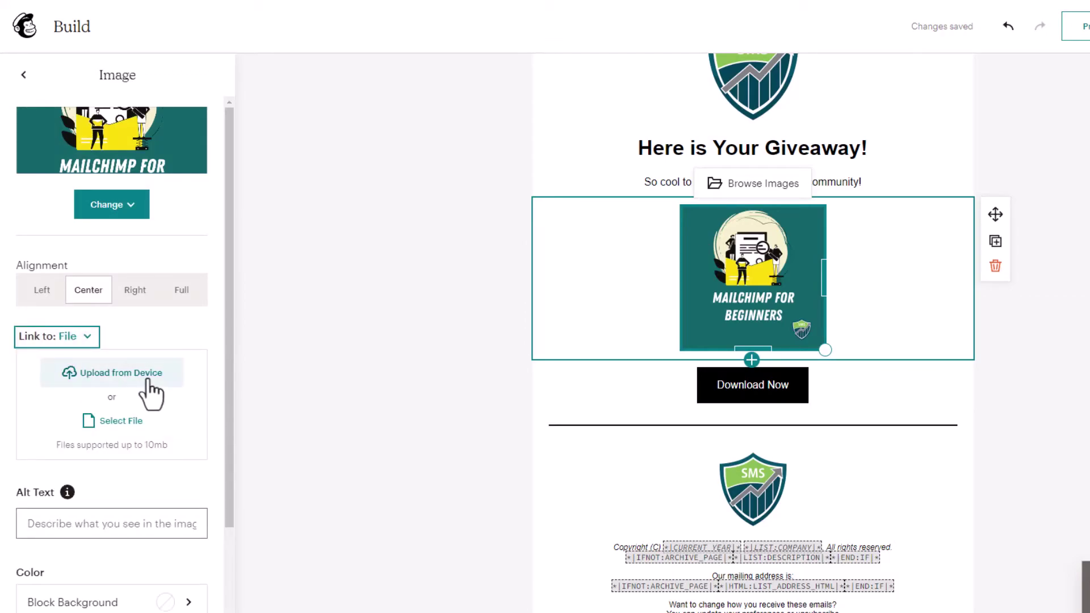
click(124, 421)
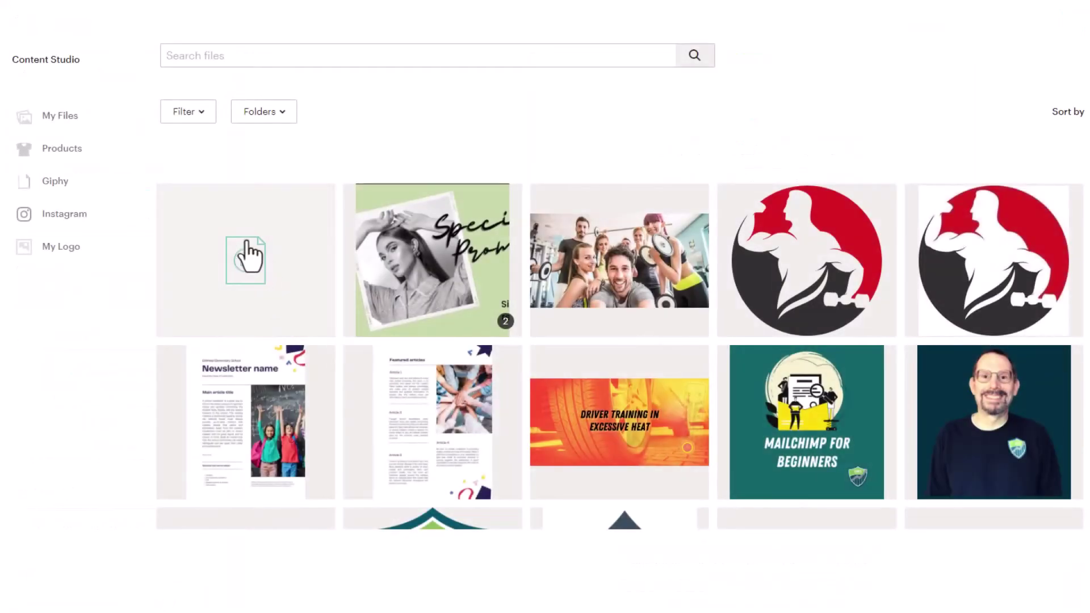
click(247, 258)
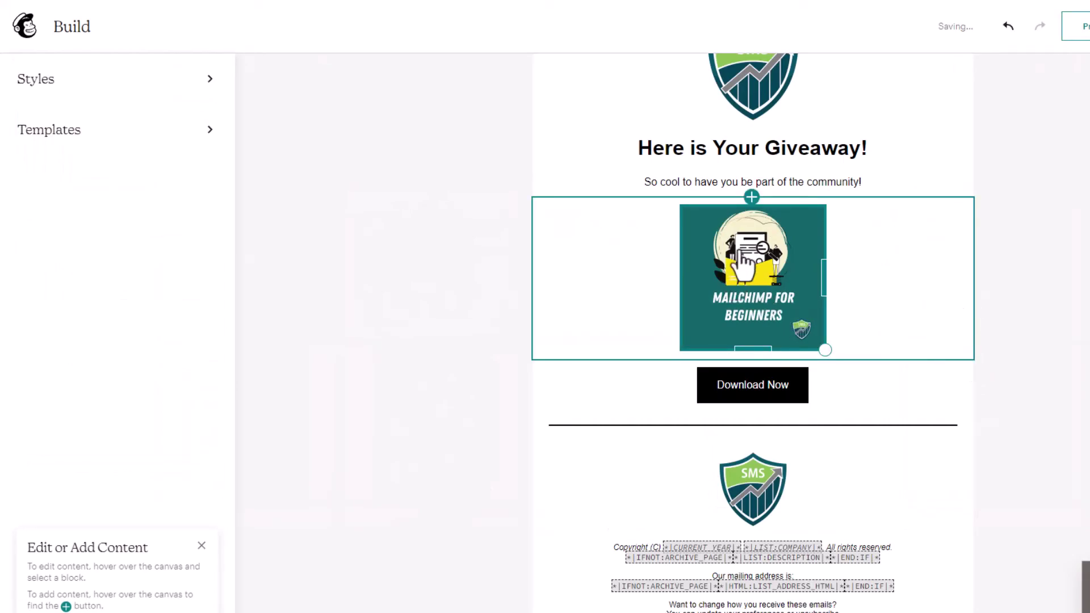
Link the words 'part of the community' to a file, then set the button's link to Web address
click(788, 181)
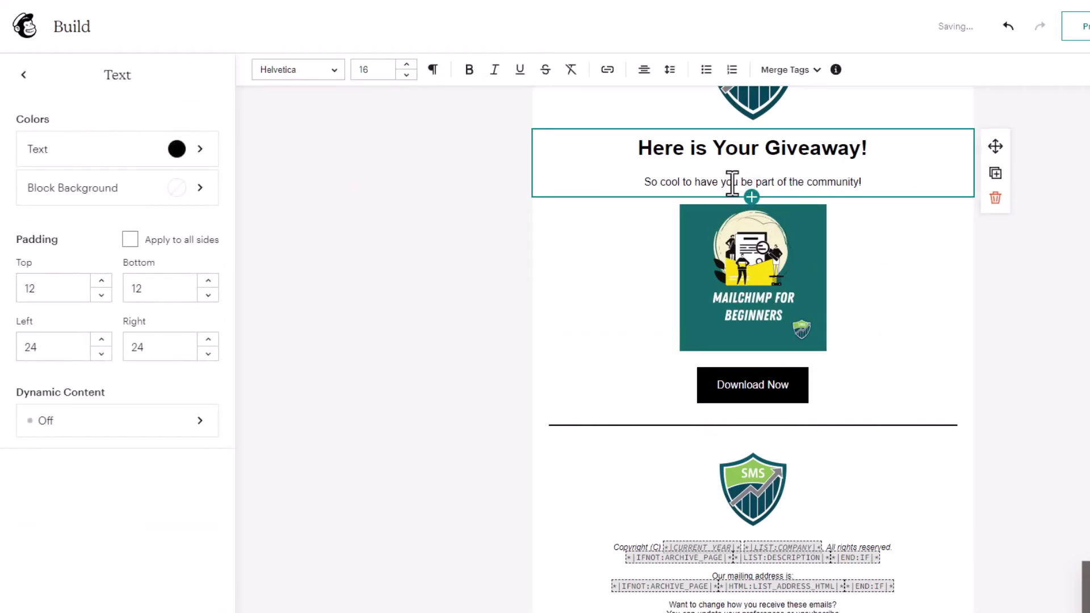
drag(755, 182, 857, 182)
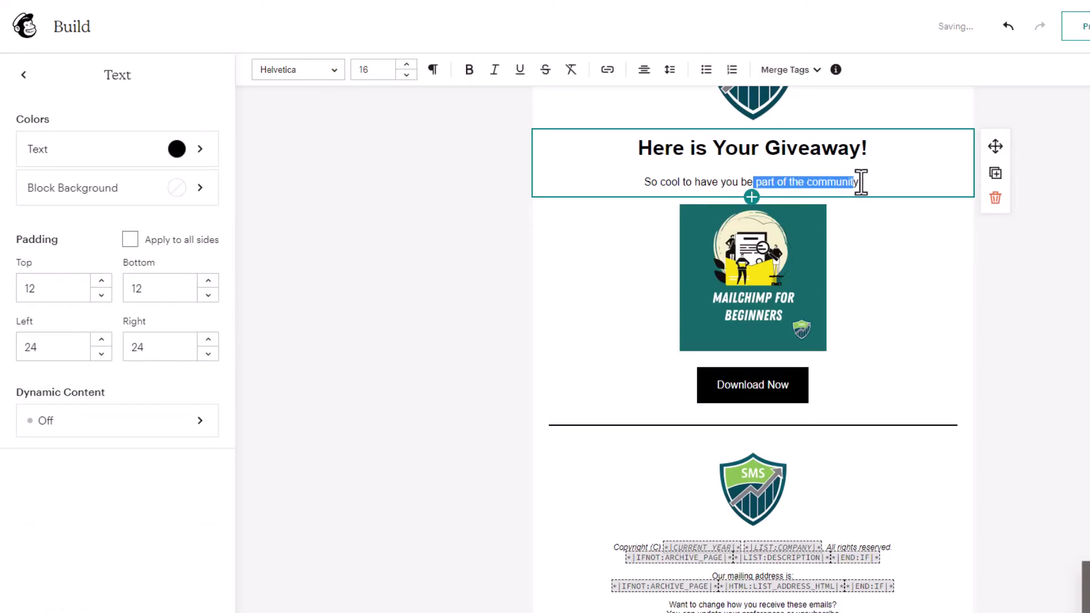
click(607, 71)
click(684, 107)
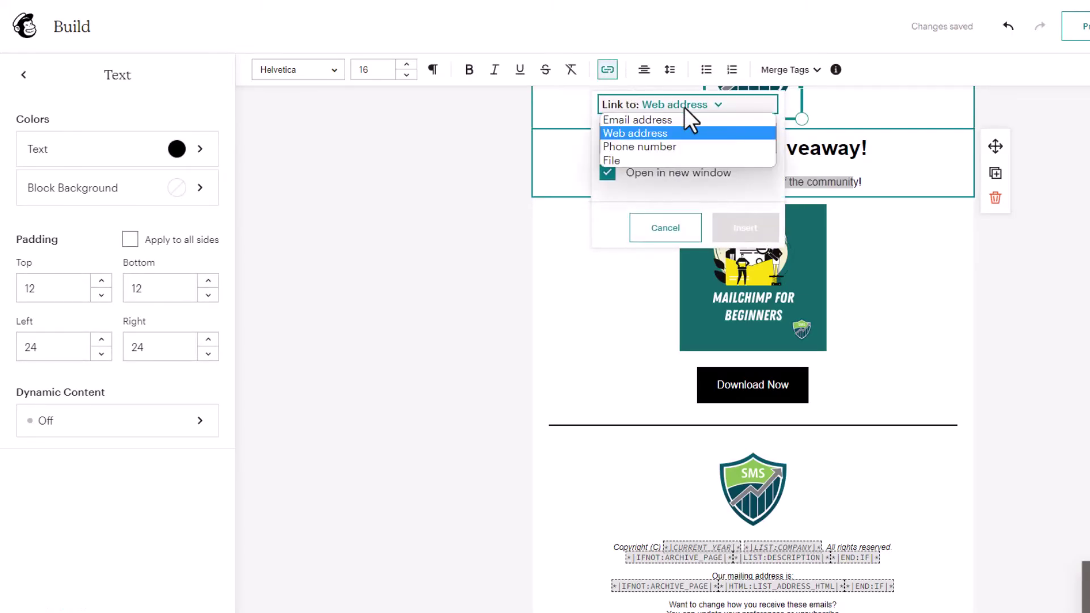
click(637, 164)
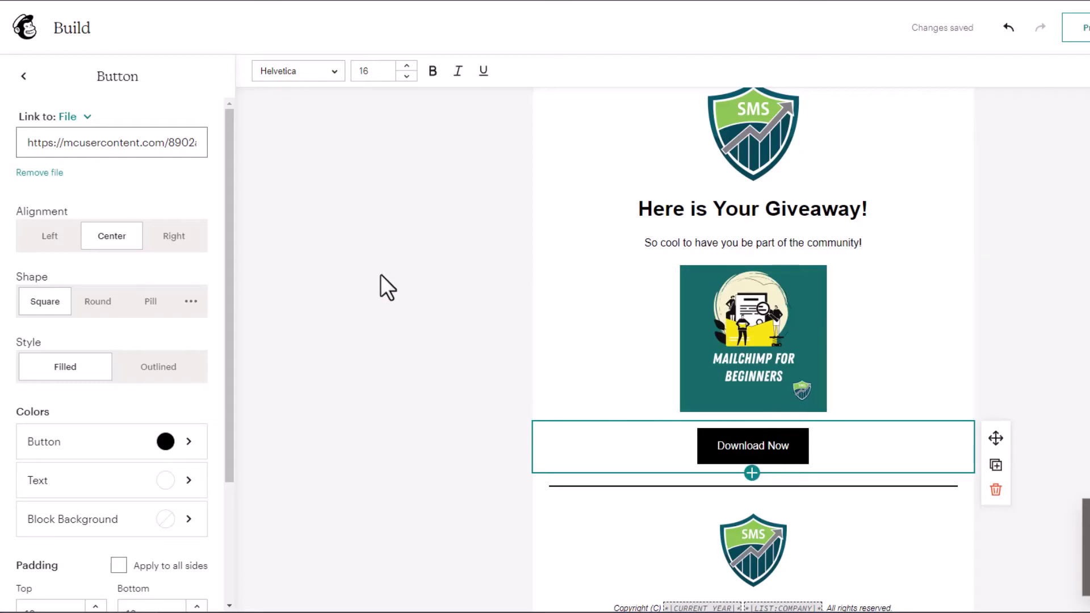
click(73, 116)
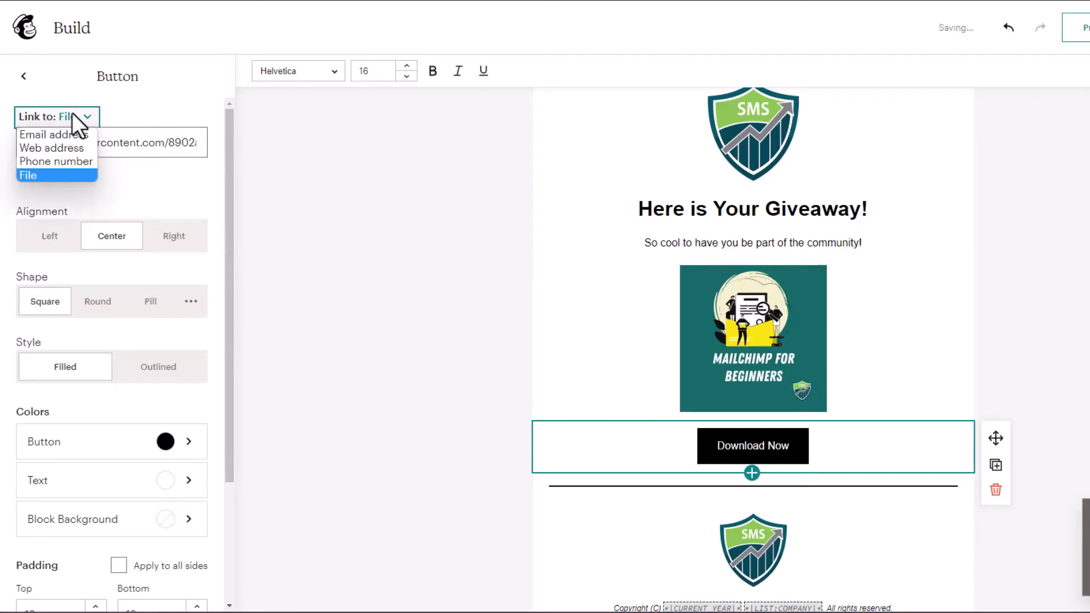
click(66, 148)
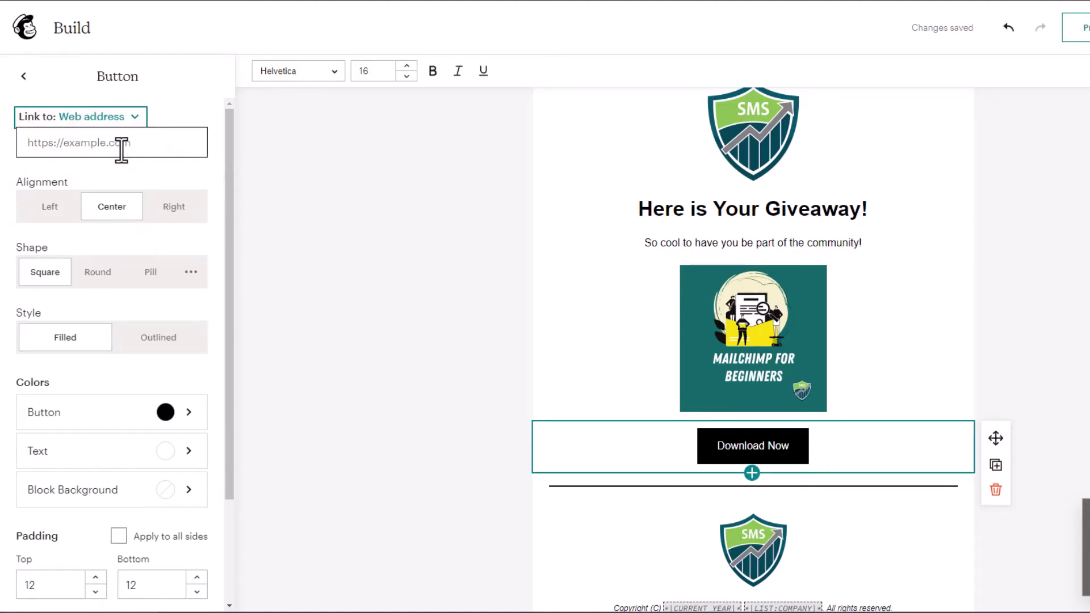